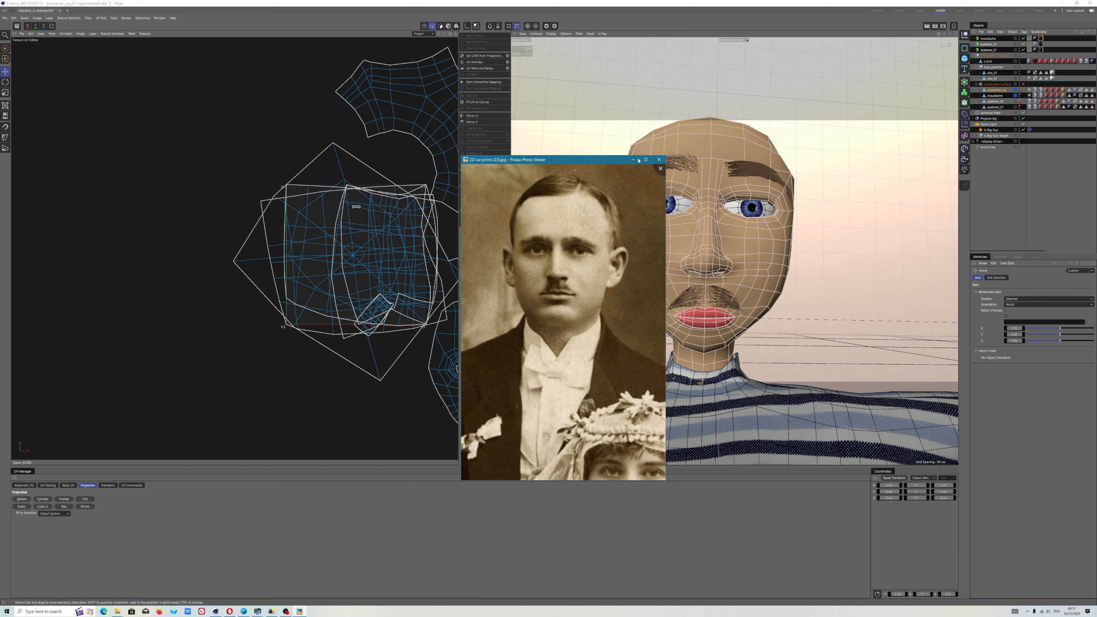
Move the reference photo window off the character's face and minimize it.
{"action": "left_click_drag", "start_coordinate": [638, 161], "coordinate": [558, 173]}
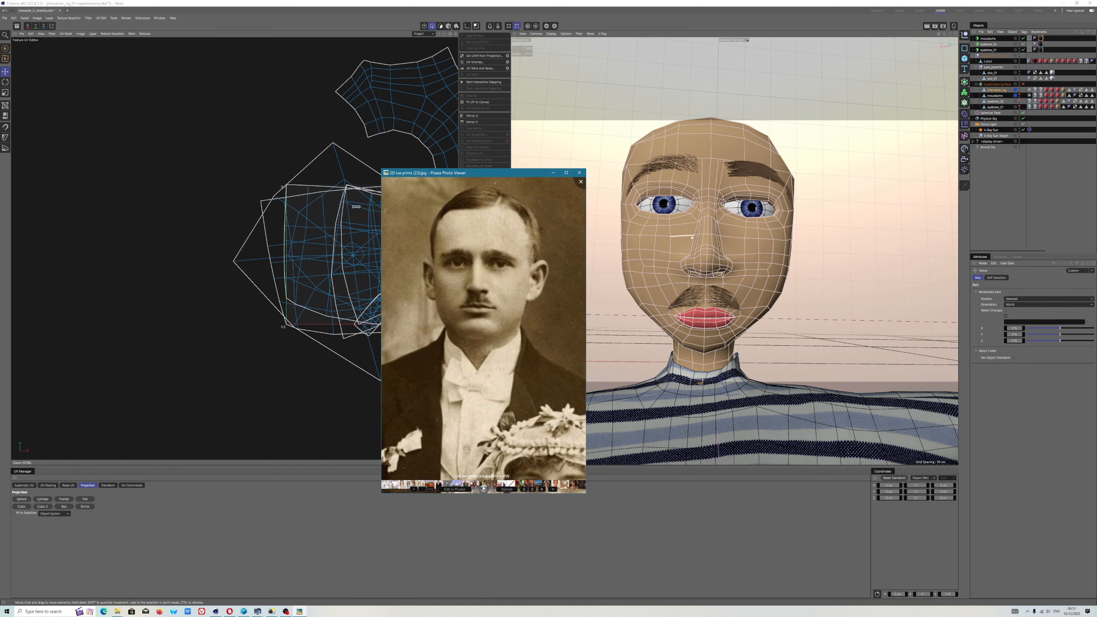
{"action": "left_click", "coordinate": [552, 173]}
Select all polygons of the character and apply a Flat UV projection to them.
{"action": "left_click_drag", "start_coordinate": [671, 247], "coordinate": [690, 286], "text": "alt"}
{"action": "scroll", "coordinate": [416, 331], "scroll_direction": "down", "scroll_amount": 5}
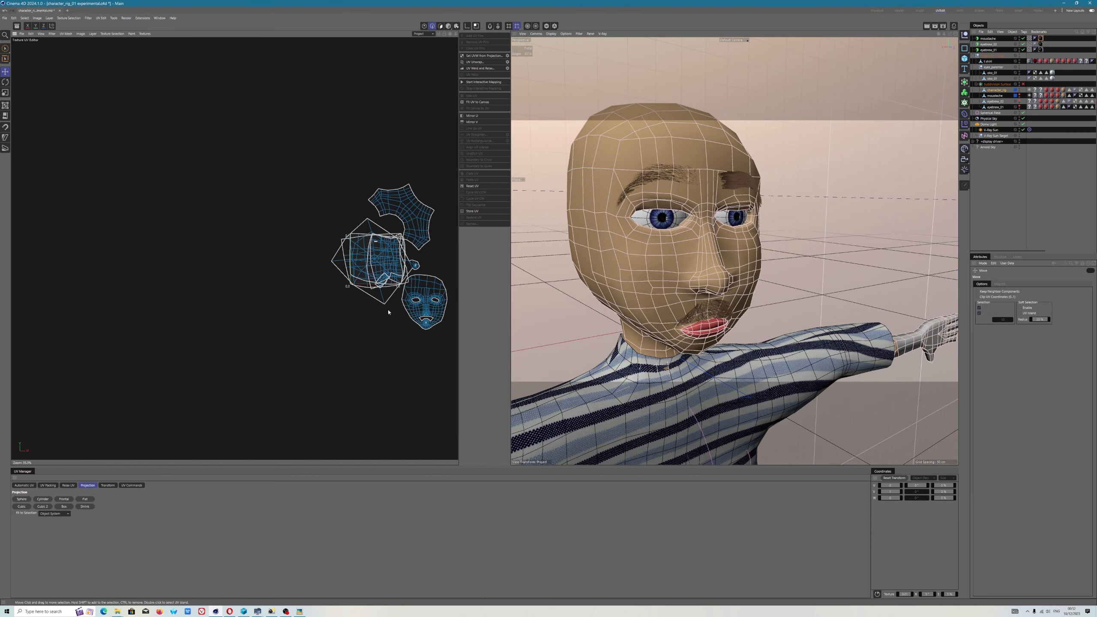
{"action": "scroll", "coordinate": [413, 227], "scroll_direction": "up", "scroll_amount": 3}
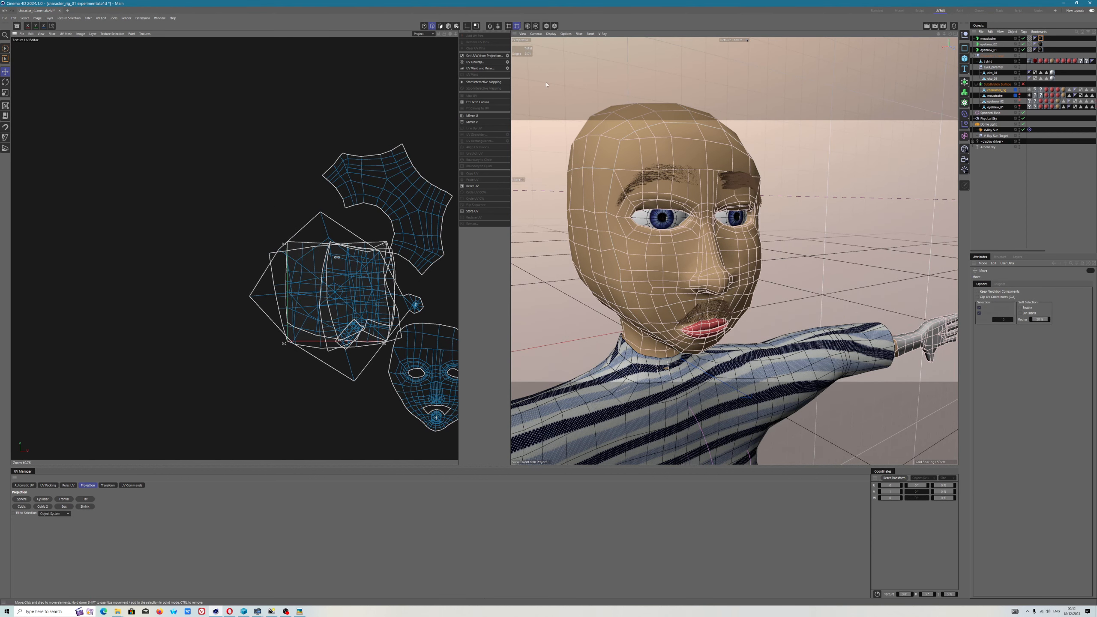
{"action": "left_click", "coordinate": [441, 27]}
{"action": "key", "text": "ctrl+a"}
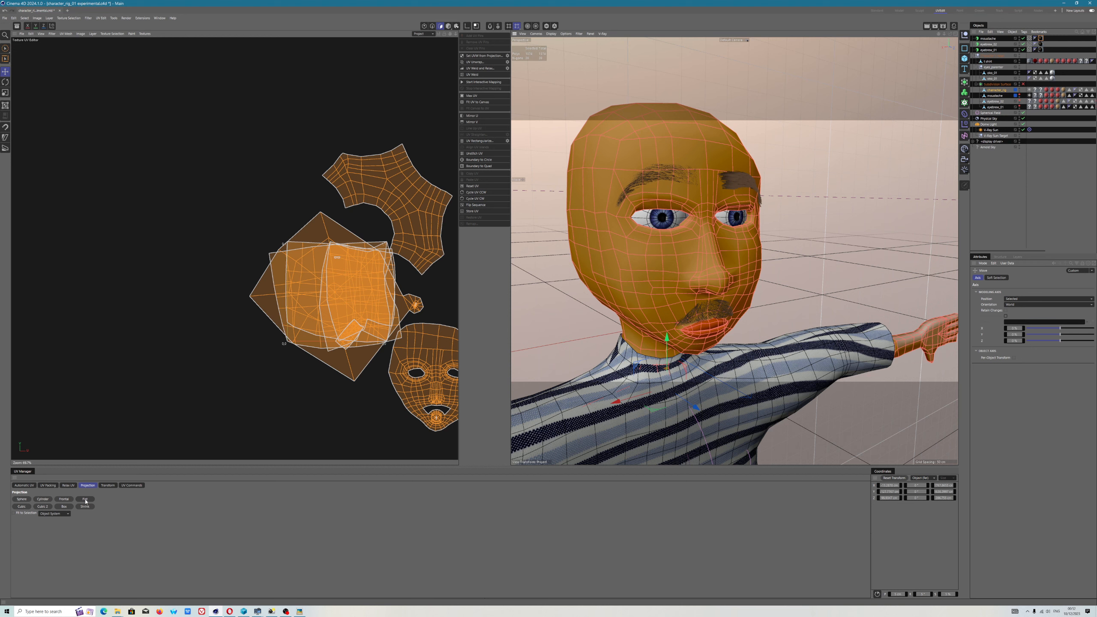
{"action": "left_click", "coordinate": [85, 499]}
{"action": "scroll", "coordinate": [341, 268], "scroll_direction": "up", "scroll_amount": 7}
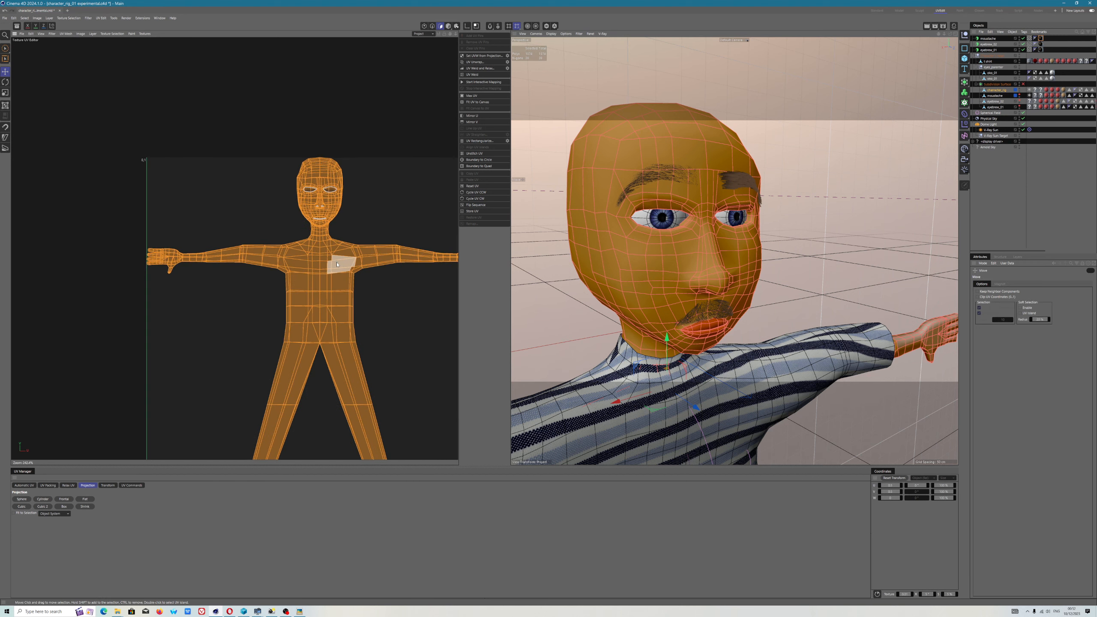
Switch to edge mode and select the edge loop around the neck as a UV seam.
{"action": "left_click", "coordinate": [432, 26]}
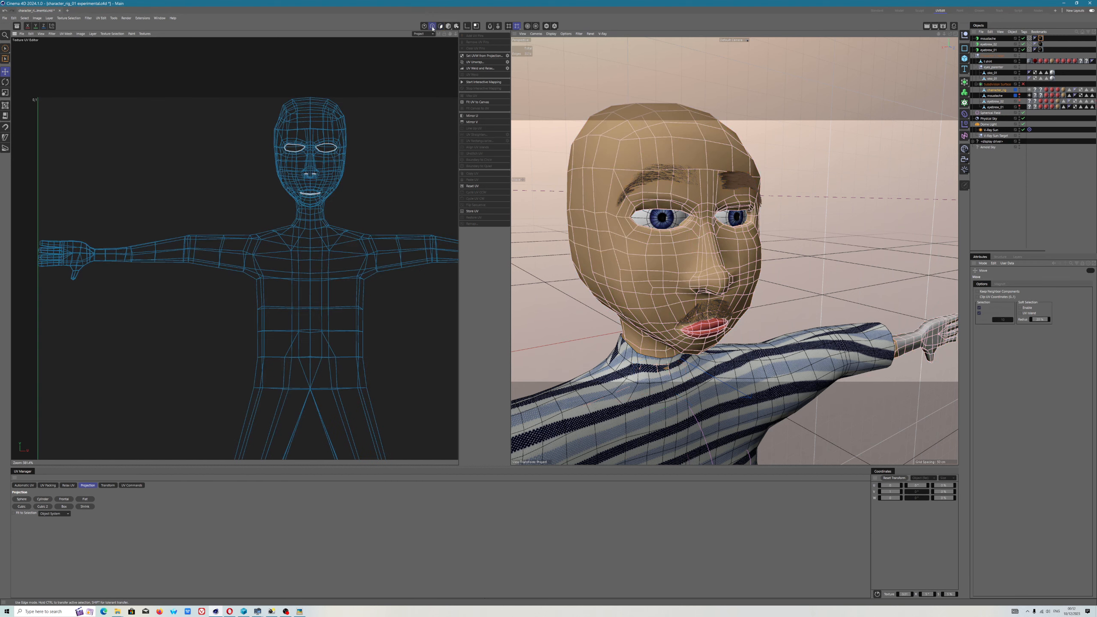
{"action": "left_click_drag", "start_coordinate": [739, 369], "coordinate": [786, 346], "text": "alt"}
{"action": "double_click", "coordinate": [652, 350]}
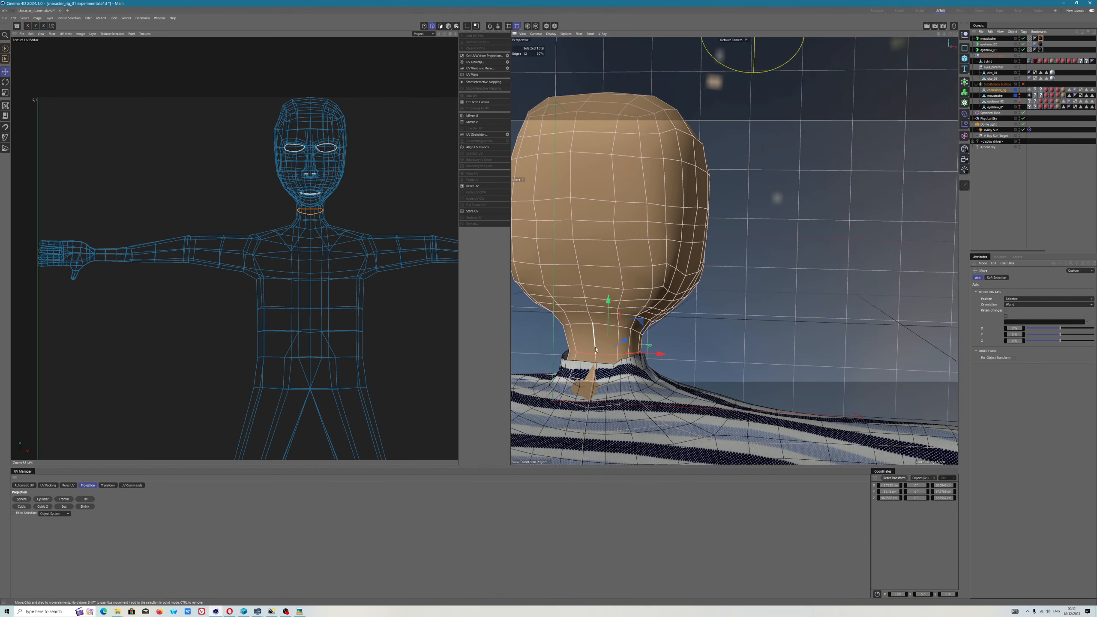
Add the vertical run of edges from the neck up the back of the head to the seam selection.
{"action": "double_click", "coordinate": [591, 312]}
{"action": "left_click", "coordinate": [589, 309], "text": "shift"}
{"action": "left_click", "coordinate": [587, 302], "text": "shift"}
{"action": "left_click", "coordinate": [584, 294], "text": "shift"}
{"action": "left_click", "coordinate": [580, 276], "text": "shift"}
{"action": "left_click", "coordinate": [574, 250], "text": "shift"}
{"action": "left_click", "coordinate": [573, 229], "text": "shift"}
{"action": "left_click", "coordinate": [572, 209], "text": "shift"}
Continue the seam edge selection from the back of the head up over the crown.
{"action": "left_click_drag", "start_coordinate": [610, 199], "coordinate": [574, 216], "text": "alt"}
{"action": "middle_click_drag", "start_coordinate": [575, 216], "coordinate": [648, 380], "text": "alt"}
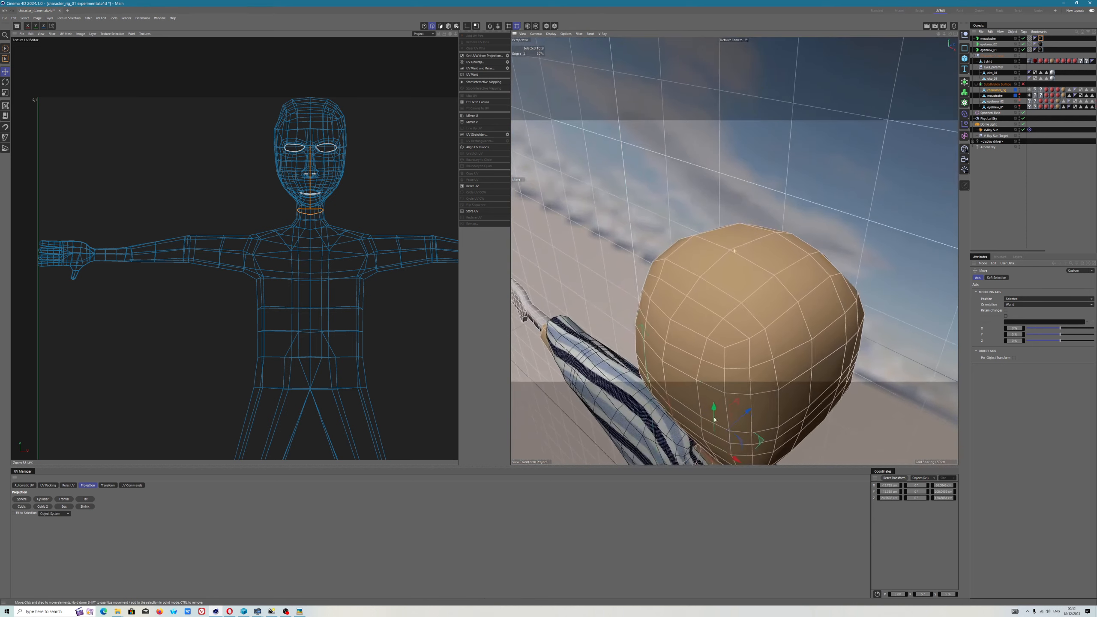
{"action": "left_click", "coordinate": [662, 371], "text": "shift"}
{"action": "left_click", "coordinate": [664, 344], "text": "shift"}
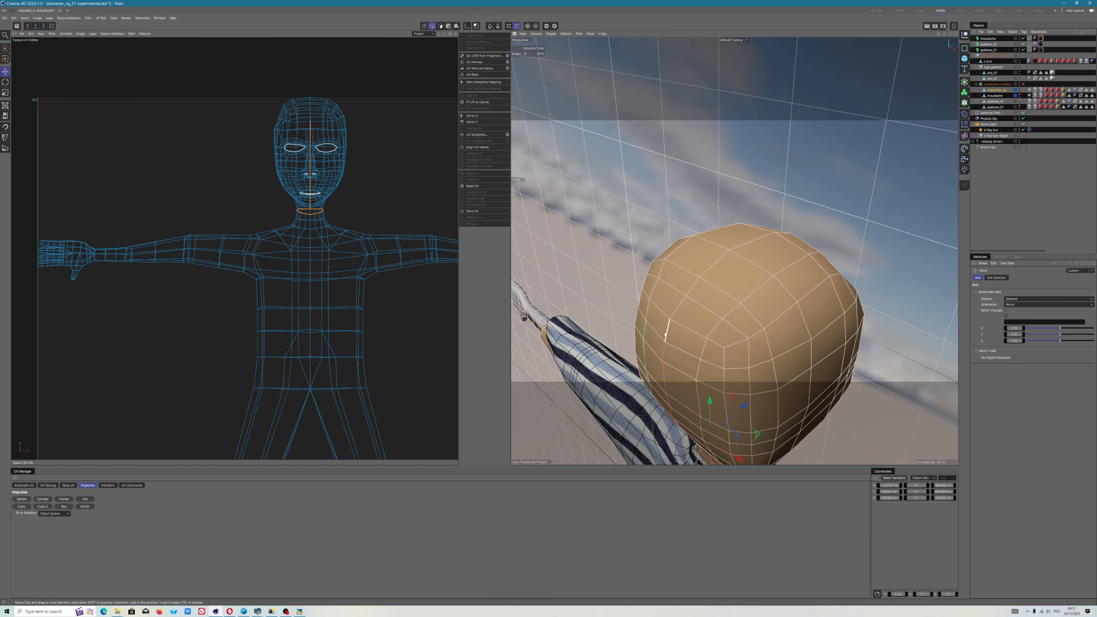
{"action": "left_click", "coordinate": [673, 318], "text": "shift"}
{"action": "left_click", "coordinate": [684, 298], "text": "shift"}
{"action": "left_click", "coordinate": [692, 282], "text": "shift"}
{"action": "left_click", "coordinate": [713, 260], "text": "shift"}
Add the remaining seam edges on the head and unwrap the UVs along the selected edges.
{"action": "left_click_drag", "start_coordinate": [784, 400], "coordinate": [734, 332], "text": "alt"}
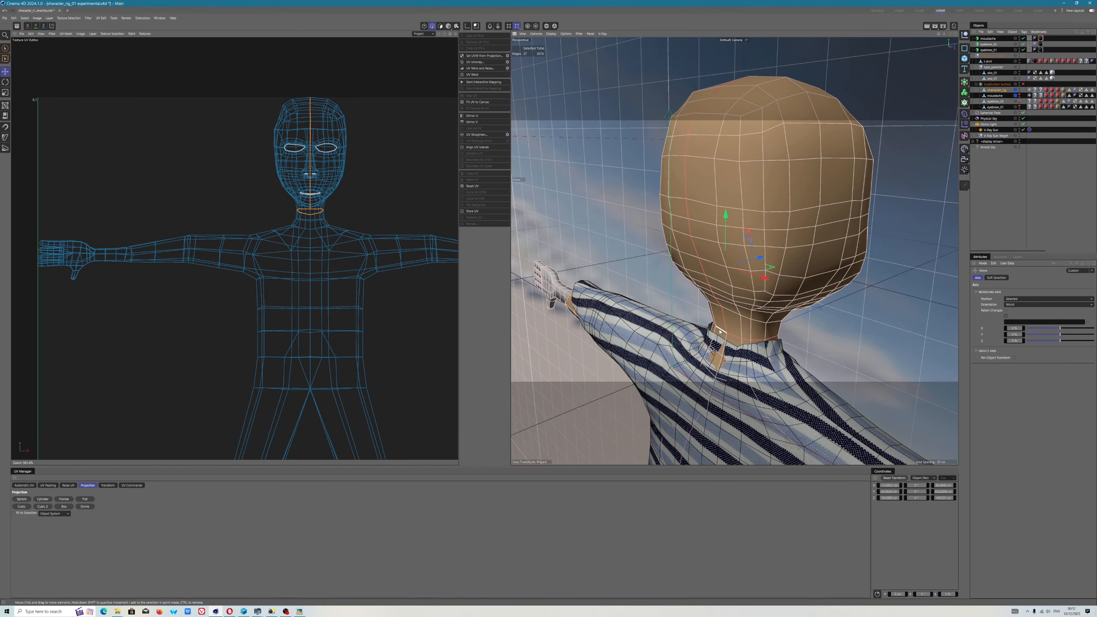
{"action": "left_click_drag", "start_coordinate": [762, 340], "coordinate": [734, 259], "text": "alt"}
{"action": "left_click", "coordinate": [643, 234], "text": "shift"}
{"action": "left_click", "coordinate": [711, 230], "text": "shift"}
{"action": "left_click", "coordinate": [742, 237], "text": "shift"}
{"action": "left_click", "coordinate": [746, 223], "text": "shift"}
{"action": "left_click", "coordinate": [757, 261], "text": "shift"}
{"action": "left_click", "coordinate": [475, 62]}
{"action": "scroll", "coordinate": [259, 216], "scroll_direction": "up", "scroll_amount": 8}
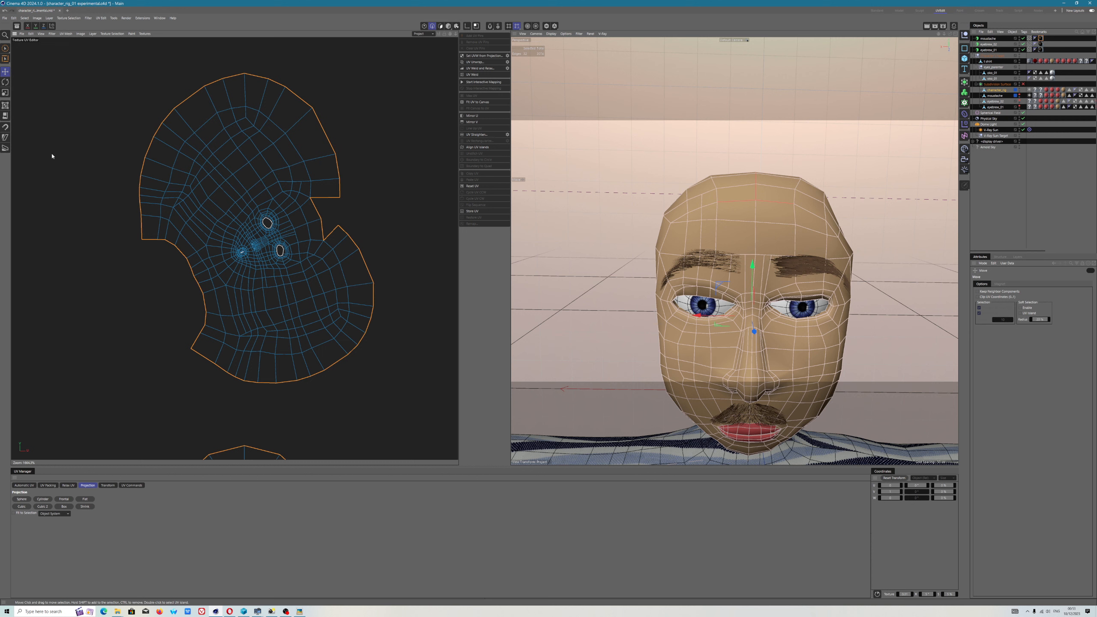
Select the head's UV island in polygon mode and rotate it with UV Transform until the face stands upright.
{"action": "left_click", "coordinate": [440, 26]}
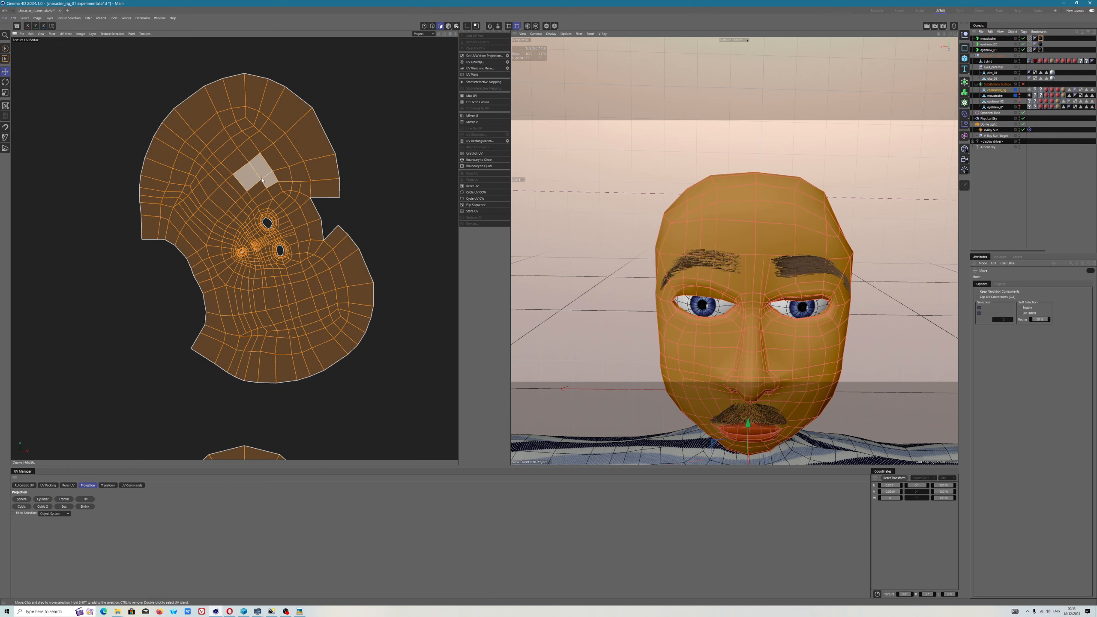
{"action": "double_click", "coordinate": [262, 180]}
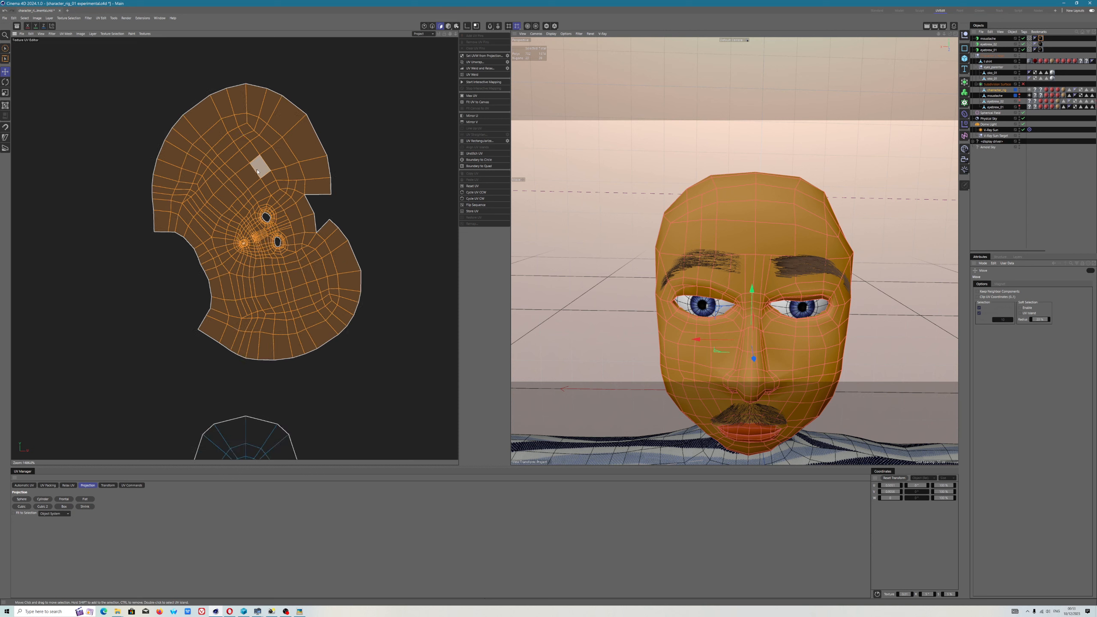
{"action": "scroll", "coordinate": [239, 159], "scroll_direction": "down", "scroll_amount": 3}
{"action": "scroll", "coordinate": [239, 159], "scroll_direction": "up", "scroll_amount": 3}
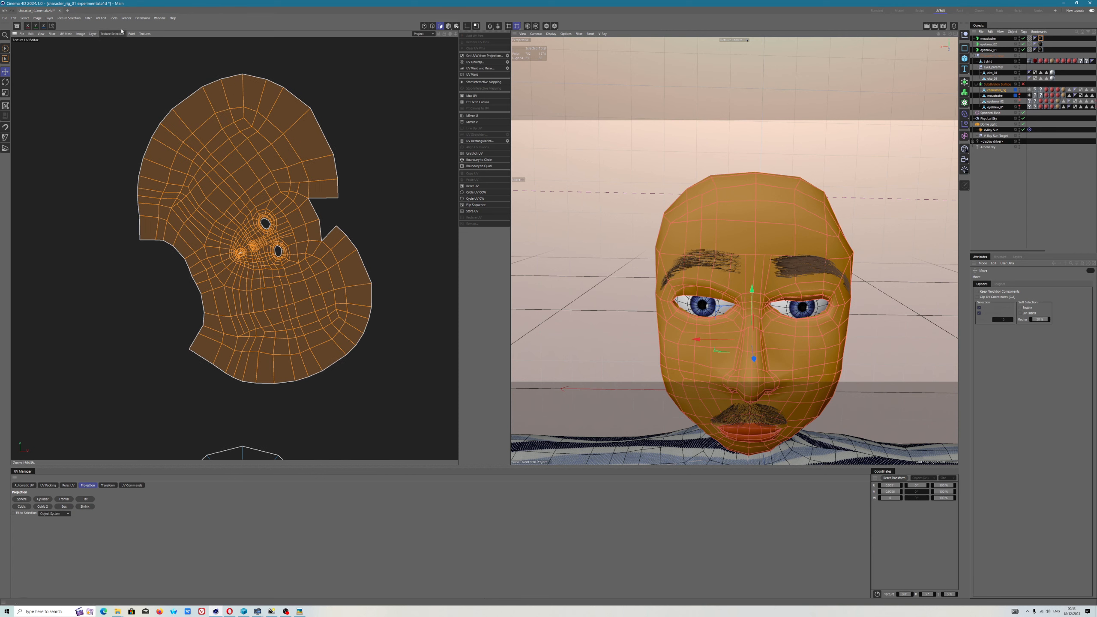
{"action": "left_click", "coordinate": [114, 18]}
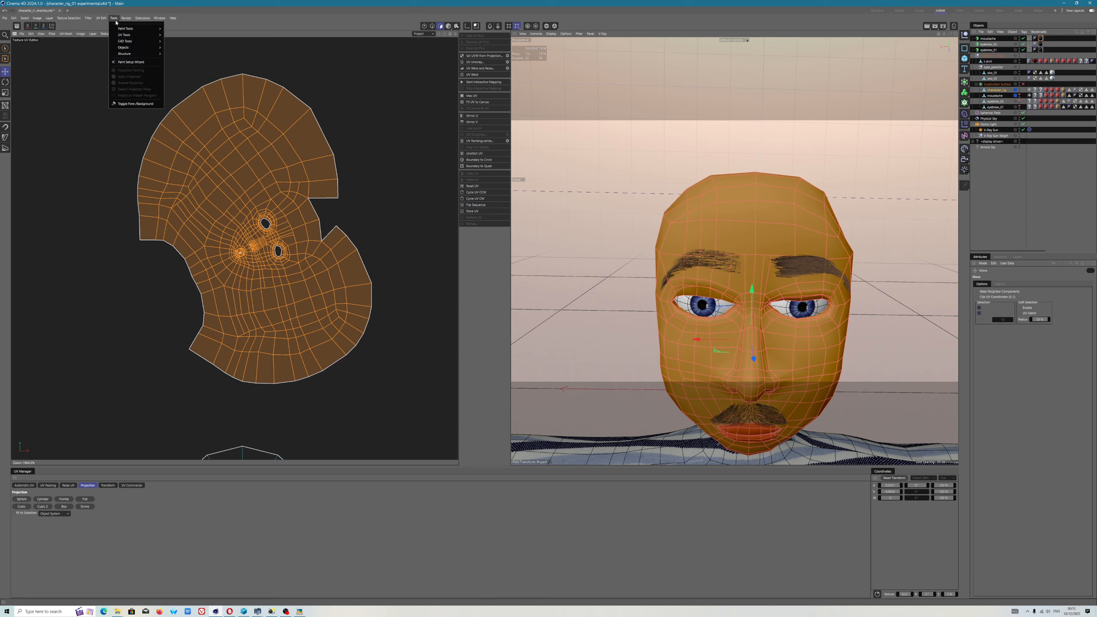
{"action": "mouse_move", "coordinate": [119, 36]}
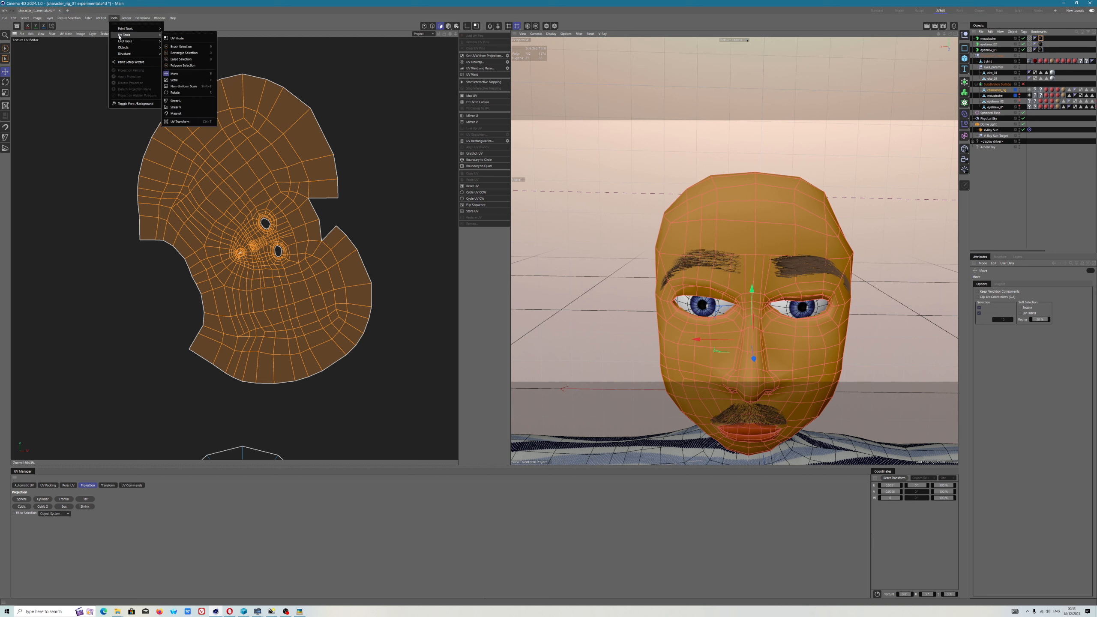
{"action": "left_click", "coordinate": [101, 18]}
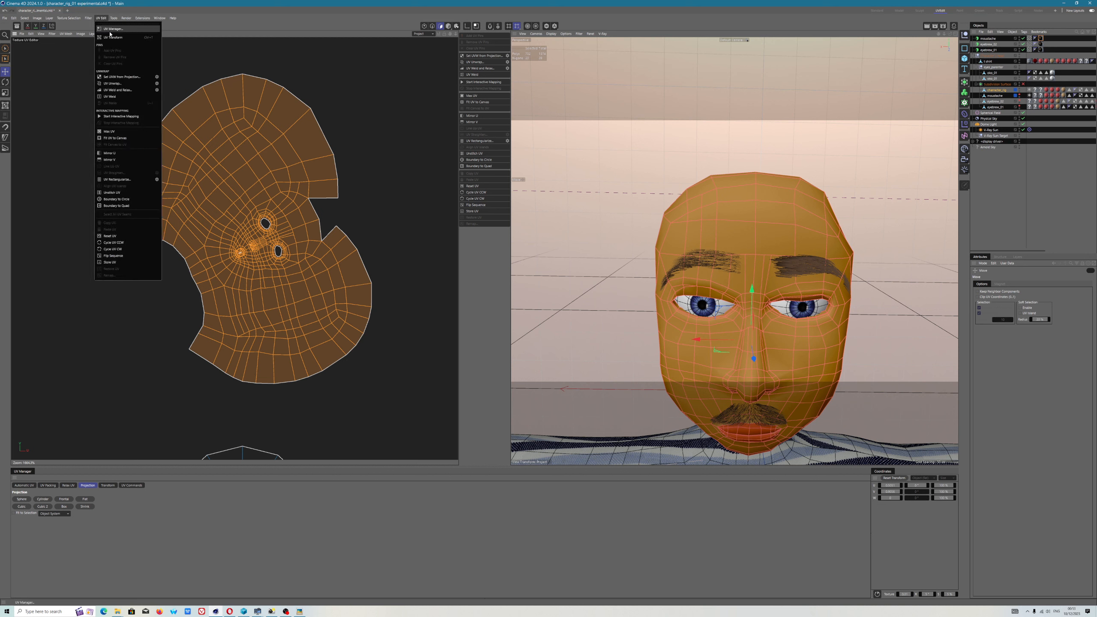
{"action": "left_click", "coordinate": [114, 38]}
{"action": "scroll", "coordinate": [288, 137], "scroll_direction": "down", "scroll_amount": 2}
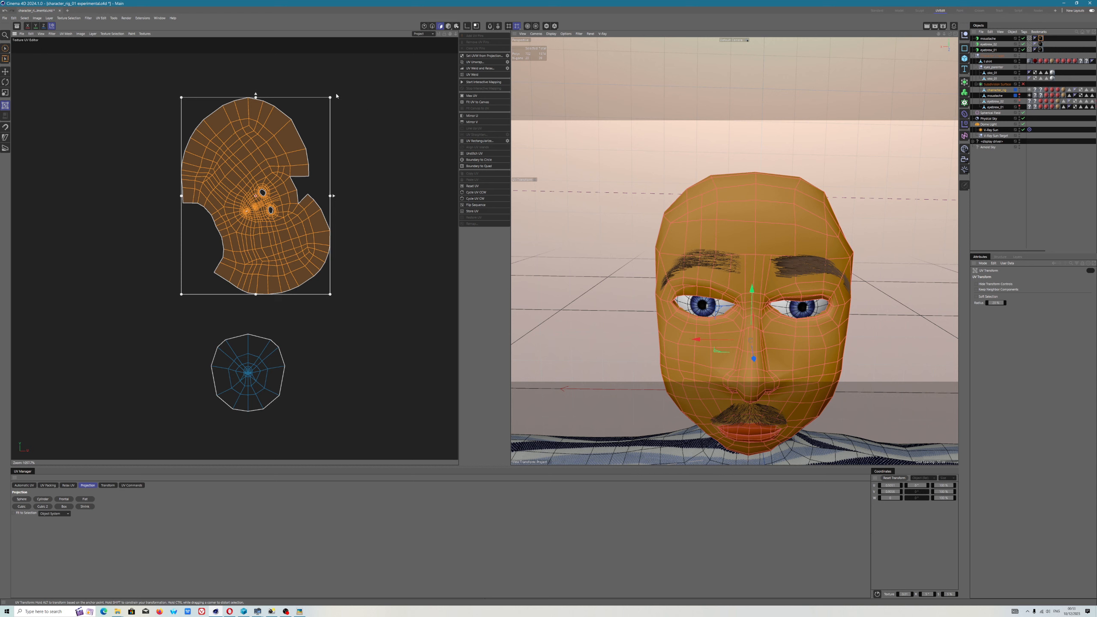
{"action": "left_click_drag", "start_coordinate": [336, 95], "coordinate": [208, 241]}
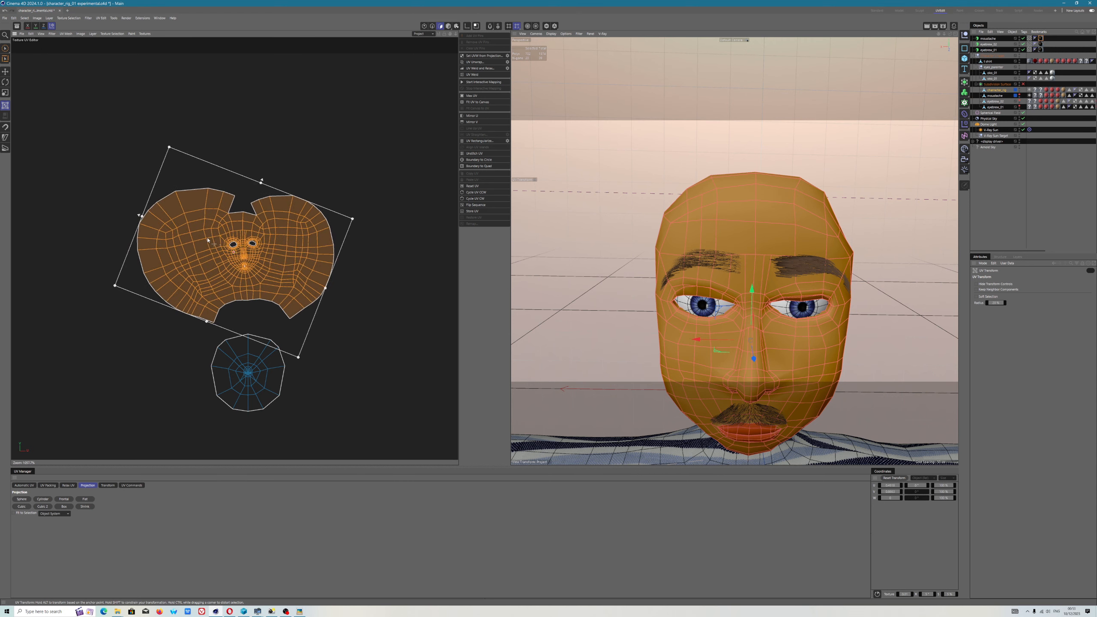
Select the polygons closing off the mouth opening from inside the head and delete them.
{"action": "scroll", "coordinate": [208, 241], "scroll_direction": "up", "scroll_amount": 10}
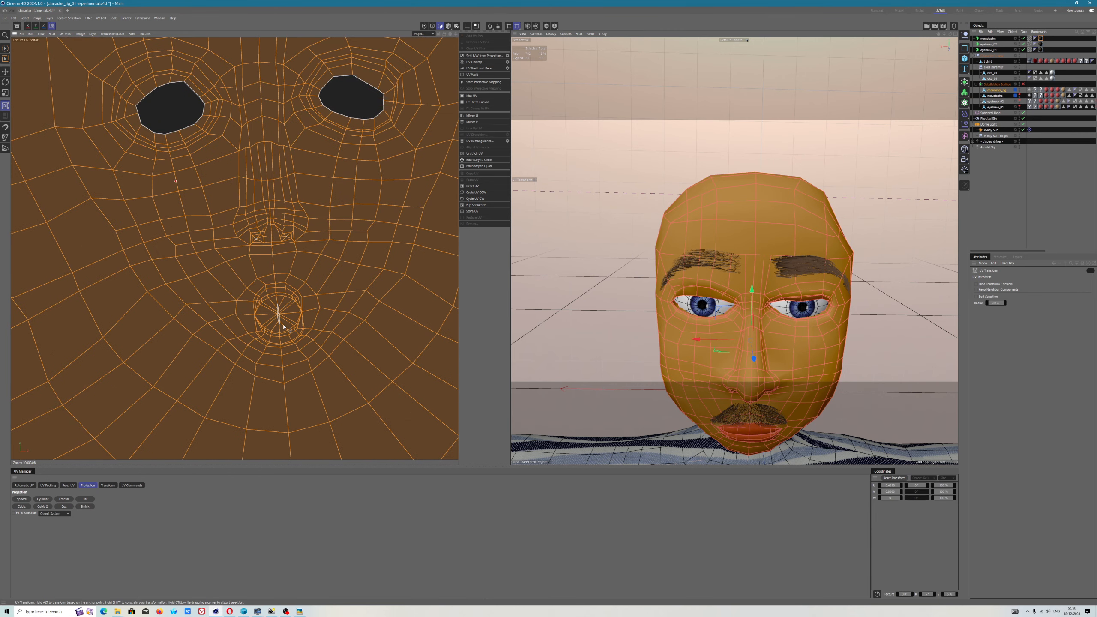
{"action": "scroll", "coordinate": [284, 327], "scroll_direction": "down", "scroll_amount": 6}
{"action": "scroll", "coordinate": [751, 426], "scroll_direction": "up", "scroll_amount": 10}
{"action": "left_click_drag", "start_coordinate": [752, 425], "coordinate": [561, 406], "text": "alt"}
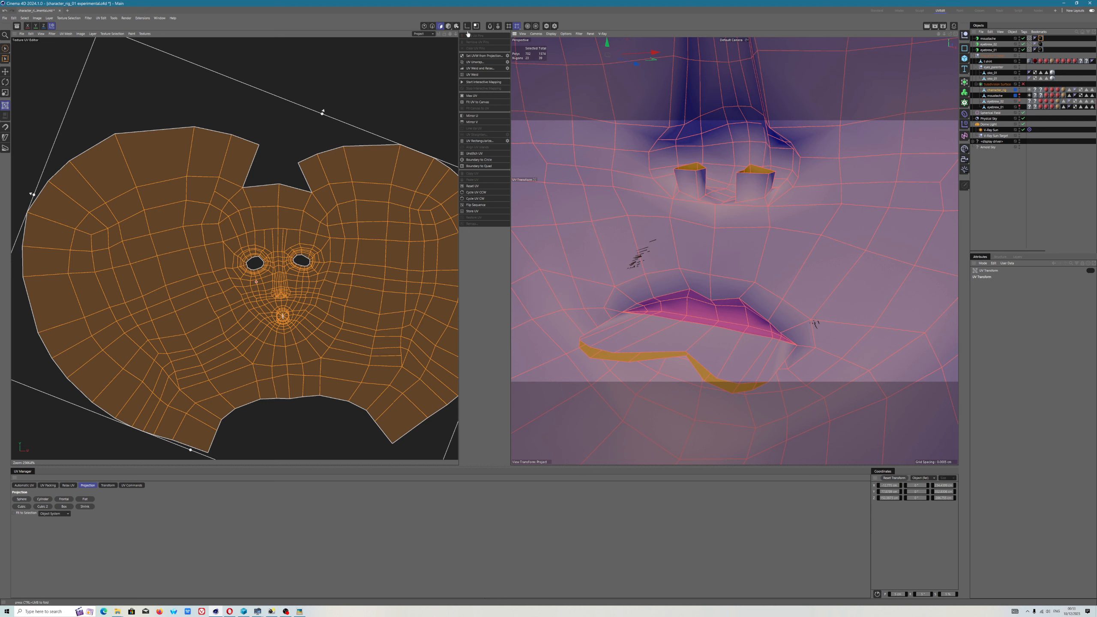
{"action": "left_click", "coordinate": [6, 71]}
{"action": "left_click", "coordinate": [609, 333]}
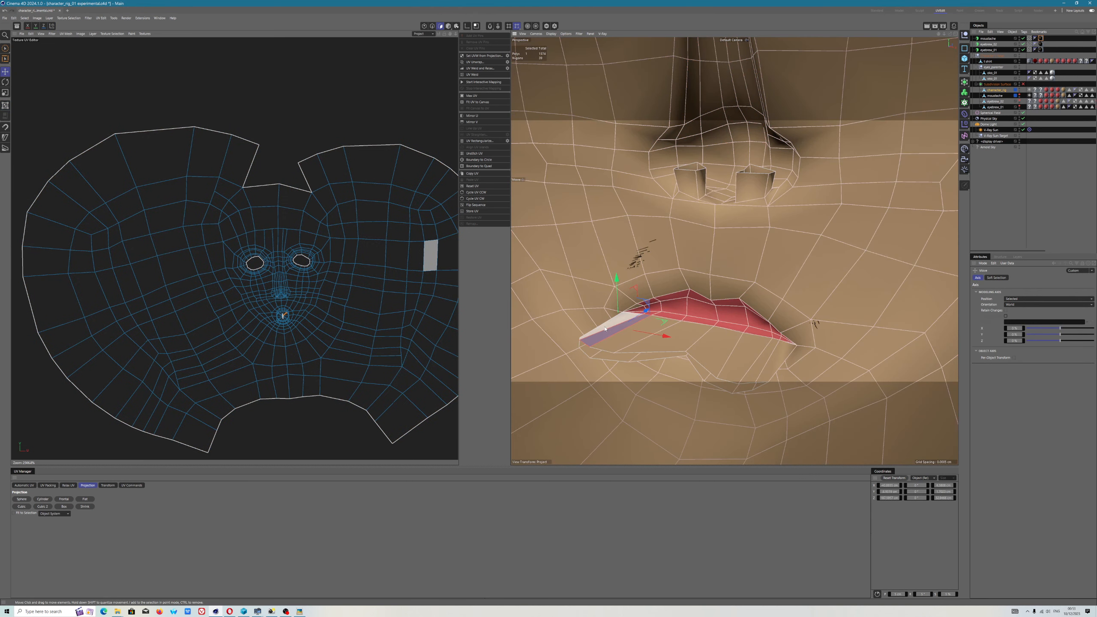
{"action": "left_click", "coordinate": [626, 339], "text": "shift"}
{"action": "left_click", "coordinate": [682, 345], "text": "shift"}
{"action": "left_click", "coordinate": [682, 346], "text": "shift"}
{"action": "left_click", "coordinate": [730, 353], "text": "shift"}
{"action": "key", "text": "Delete"}
{"action": "left_click_drag", "start_coordinate": [730, 352], "coordinate": [734, 312], "text": "alt"}
{"action": "scroll", "coordinate": [334, 357], "scroll_direction": "down", "scroll_amount": 8}
{"action": "left_click", "coordinate": [21, 34]}
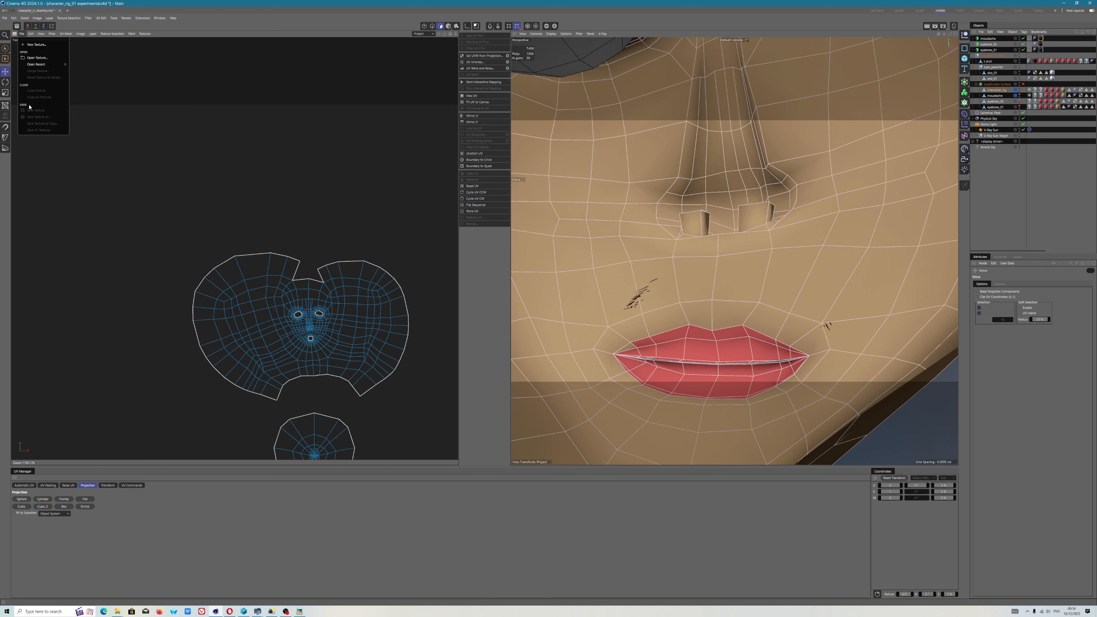
{"action": "scroll", "coordinate": [283, 249], "scroll_direction": "down", "scroll_amount": 6}
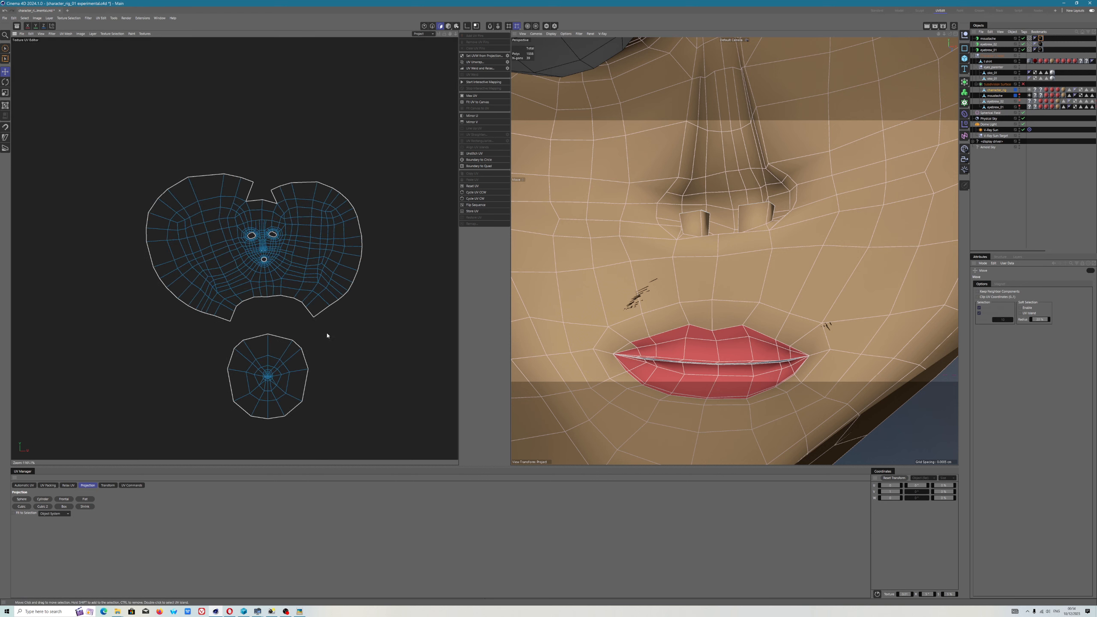
{"action": "scroll", "coordinate": [342, 367], "scroll_direction": "down", "scroll_amount": 8}
{"action": "scroll", "coordinate": [377, 400], "scroll_direction": "up", "scroll_amount": 9}
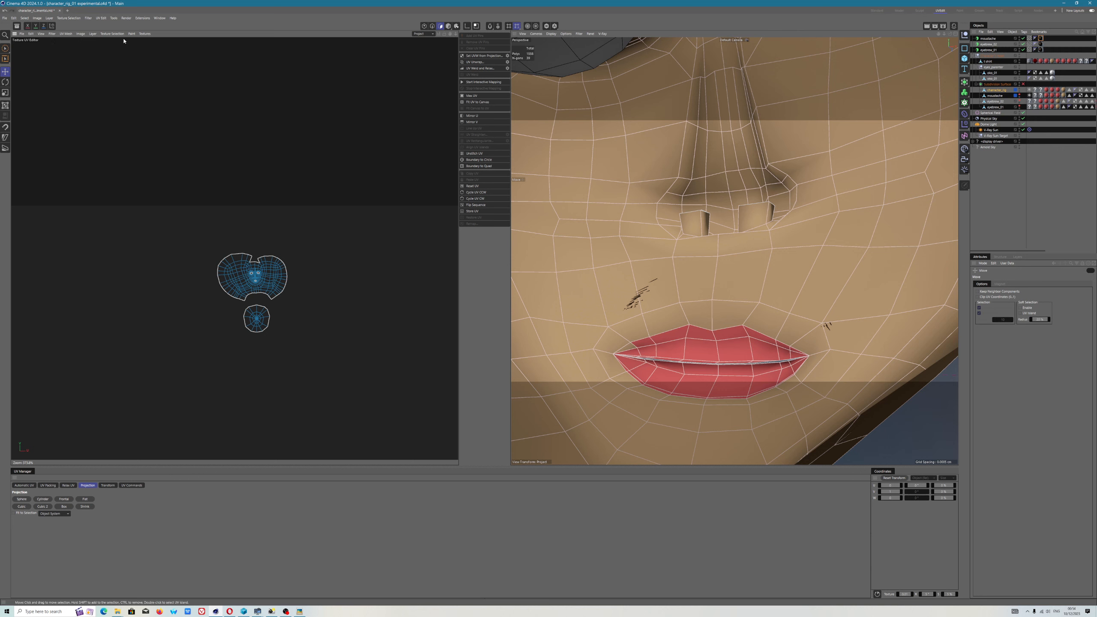
{"action": "left_click", "coordinate": [80, 34]}
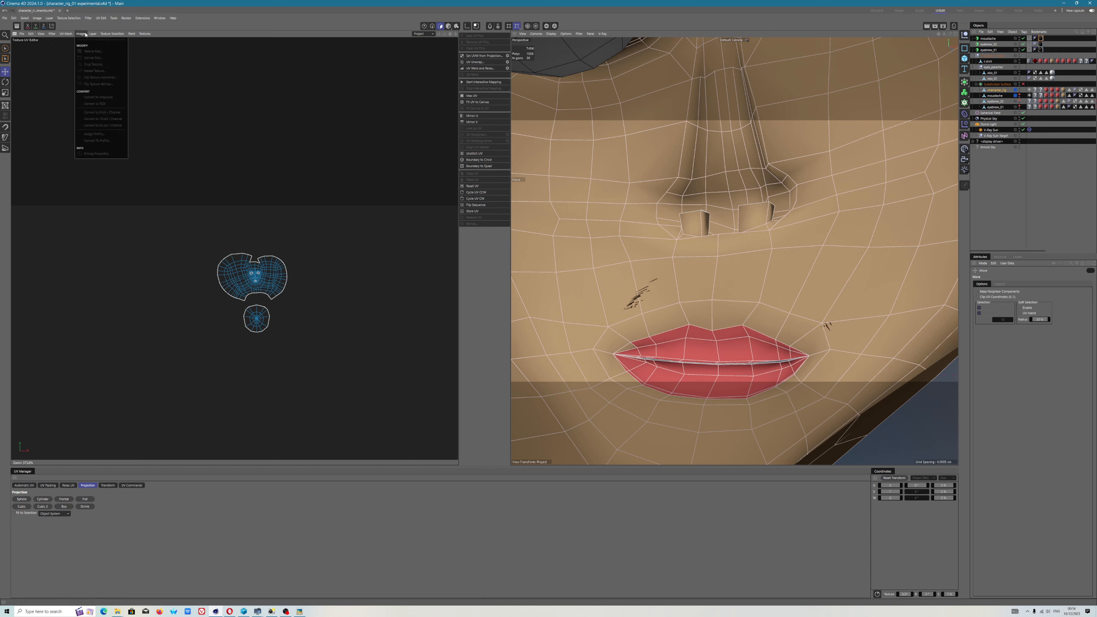
{"action": "left_click", "coordinate": [172, 159]}
Select the whole head island in the UV editor.
{"action": "double_click", "coordinate": [248, 280]}
{"action": "left_click", "coordinate": [21, 33]}
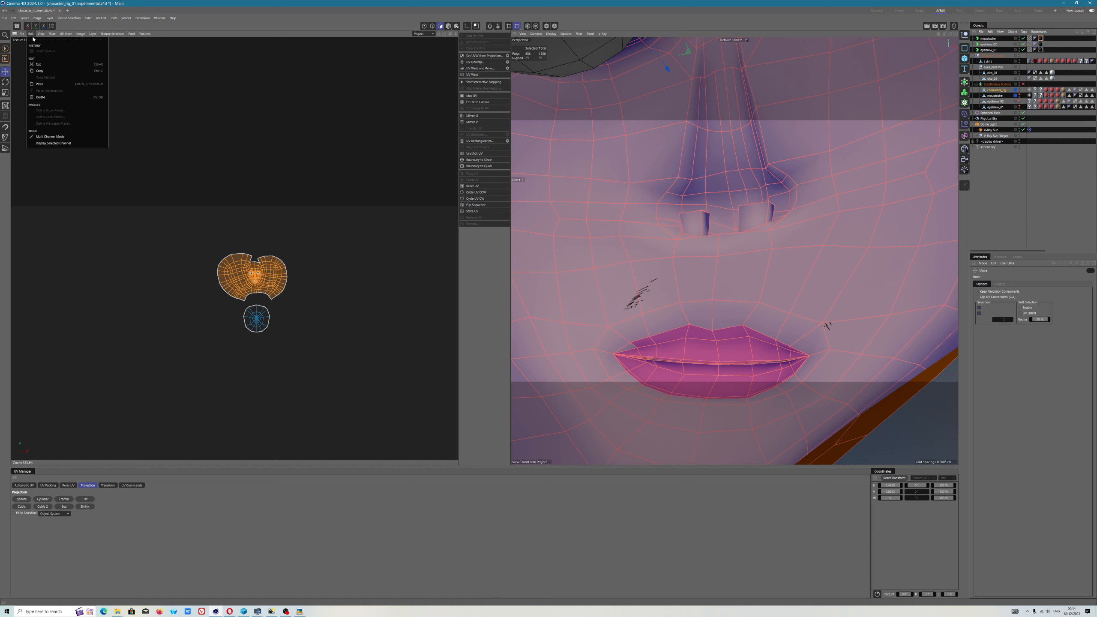
{"action": "left_click", "coordinate": [36, 19]}
{"action": "left_click", "coordinate": [36, 18]}
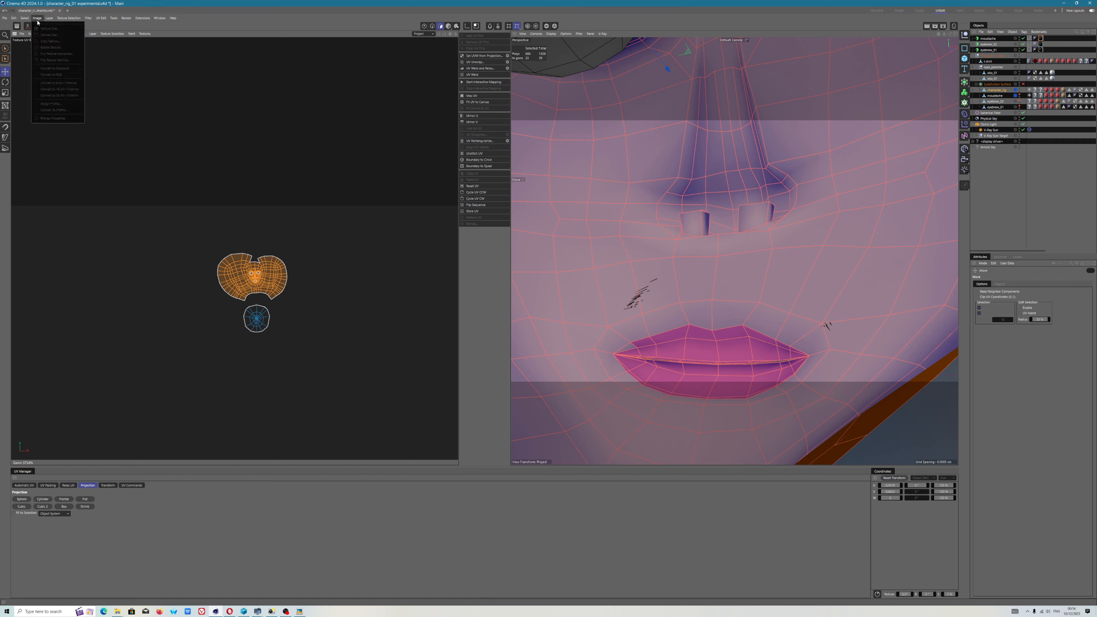
{"action": "left_click", "coordinate": [256, 104]}
{"action": "middle_click_drag", "start_coordinate": [240, 284], "coordinate": [173, 340], "text": "alt"}
{"action": "scroll", "coordinate": [708, 176], "scroll_direction": "down", "scroll_amount": 15}
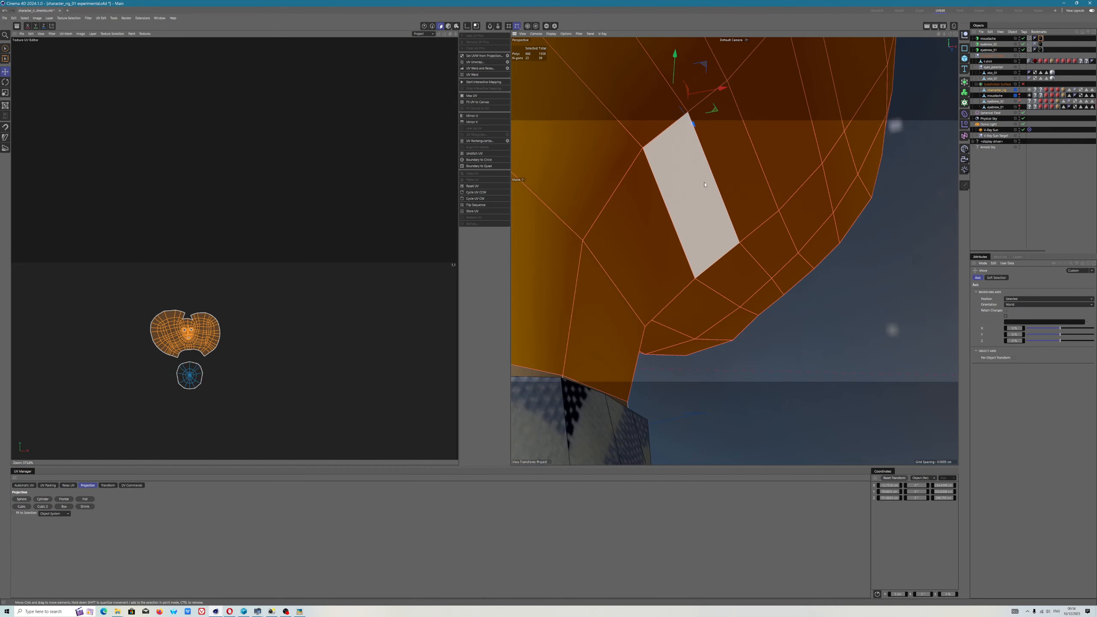
{"action": "left_click_drag", "start_coordinate": [764, 198], "coordinate": [667, 208], "text": "alt"}
{"action": "scroll", "coordinate": [764, 196], "scroll_direction": "down", "scroll_amount": 5}
{"action": "left_click_drag", "start_coordinate": [764, 196], "coordinate": [577, 258], "text": "alt"}
{"action": "middle_click_drag", "start_coordinate": [578, 258], "coordinate": [532, 302], "text": "alt"}
{"action": "left_click", "coordinate": [112, 34]}
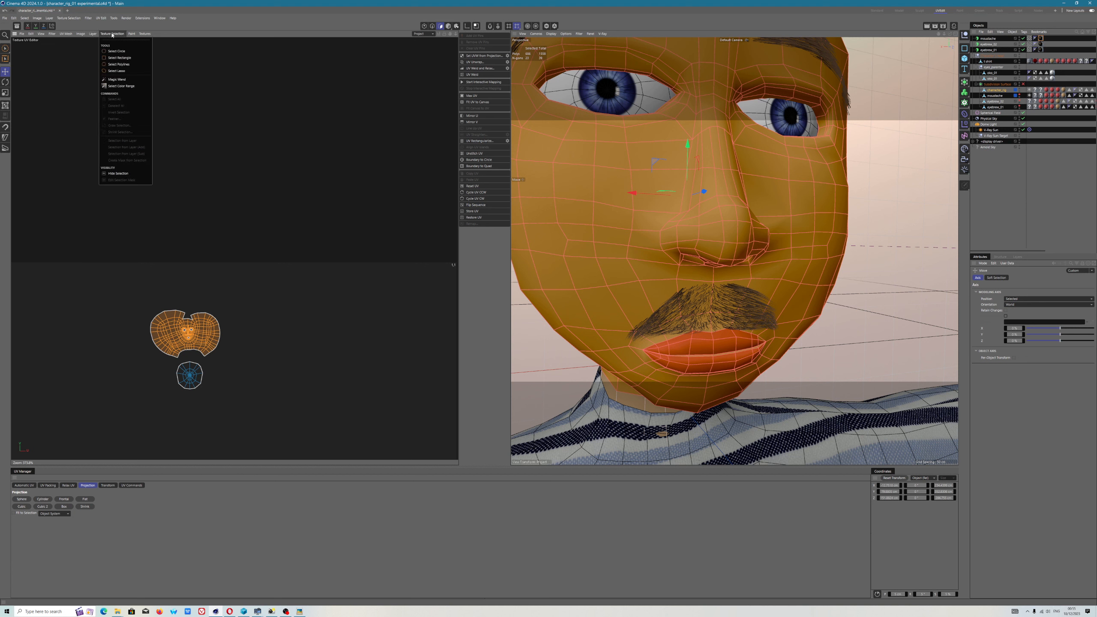
{"action": "mouse_move", "coordinate": [130, 38]}
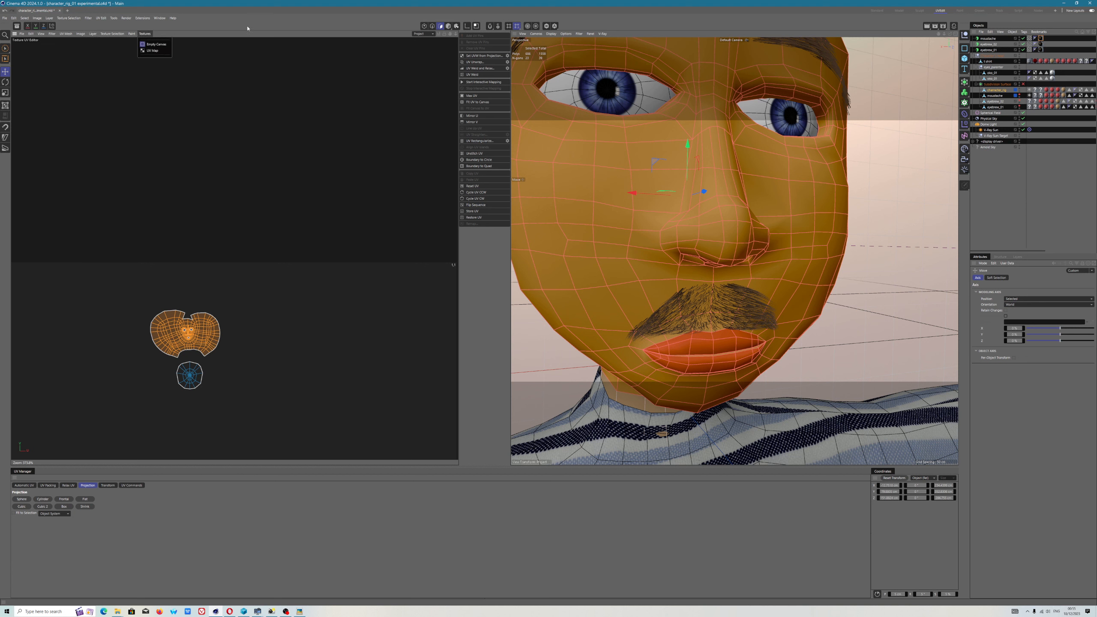
{"action": "left_click", "coordinate": [328, 23]}
Save the project.
{"action": "left_click", "coordinate": [102, 18]}
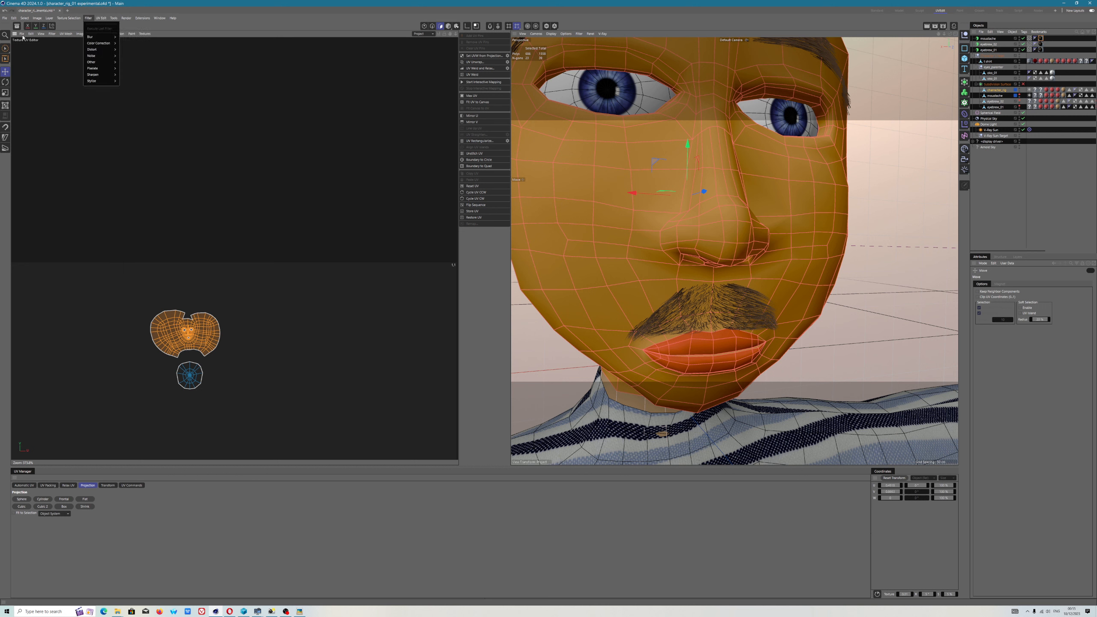
{"action": "left_click", "coordinate": [8, 20]}
{"action": "left_click", "coordinate": [8, 20]}
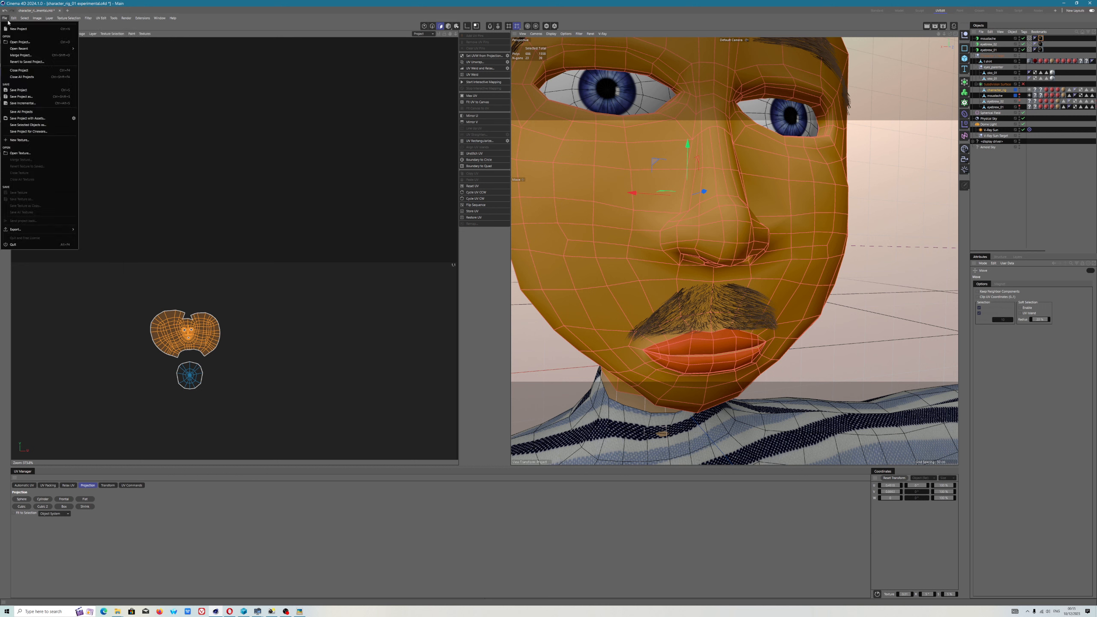
{"action": "left_click", "coordinate": [19, 91]}
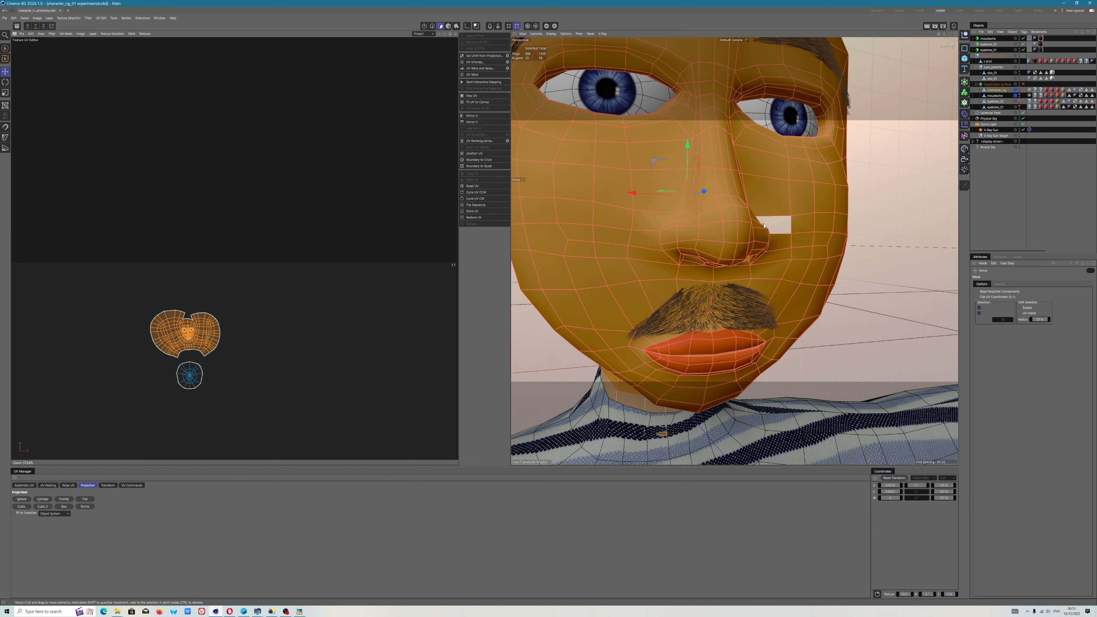
Frame the face frontally in the 3D view and enlarge the head's UV island in the UV editor.
{"action": "left_click_drag", "start_coordinate": [765, 228], "coordinate": [730, 235], "text": "alt"}
{"action": "scroll", "coordinate": [730, 236], "scroll_direction": "down", "scroll_amount": 3}
{"action": "scroll", "coordinate": [186, 335], "scroll_direction": "up", "scroll_amount": 14}
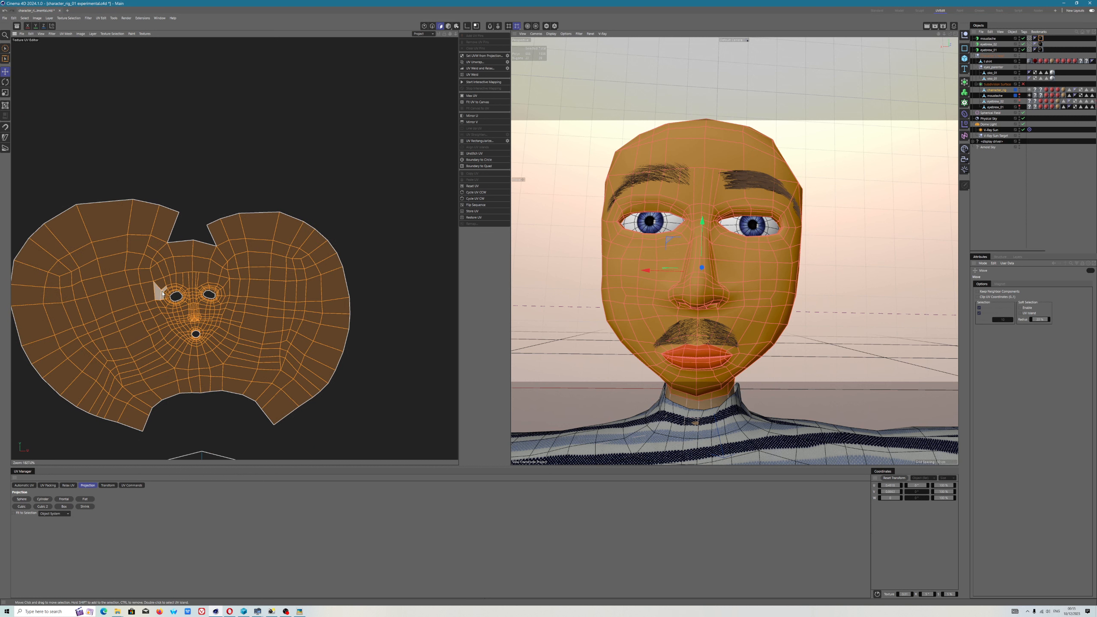
{"action": "scroll", "coordinate": [161, 292], "scroll_direction": "down", "scroll_amount": 1}
{"action": "middle_click_drag", "start_coordinate": [205, 305], "coordinate": [216, 308], "text": "alt"}
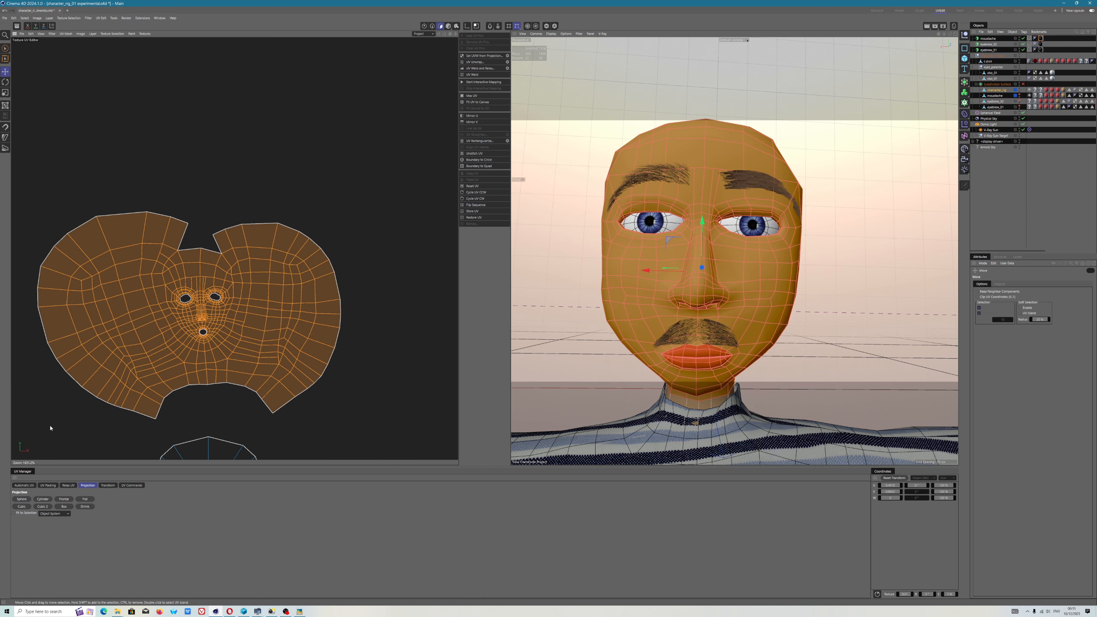